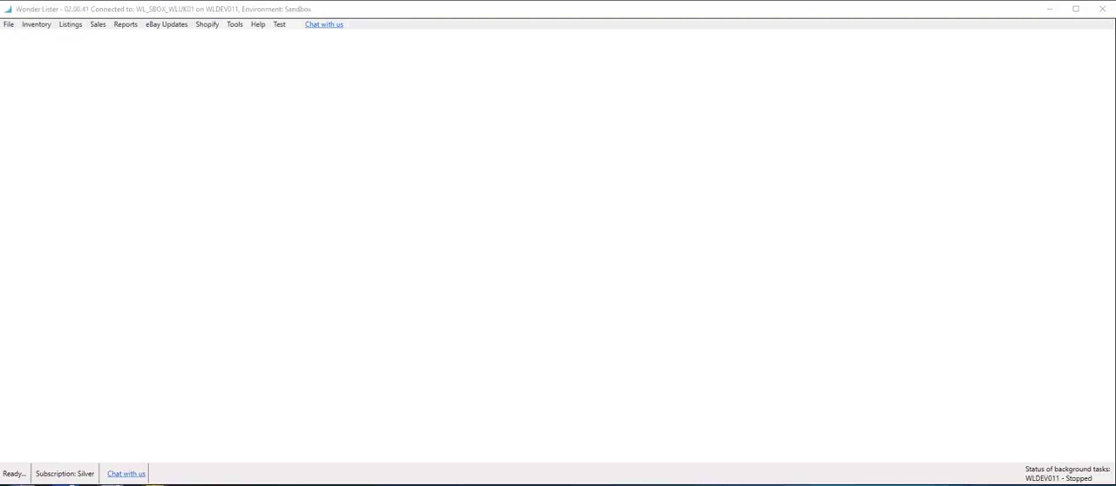
Open the listings manager and bring up the Advanced Search dialog
left_click(74, 25)
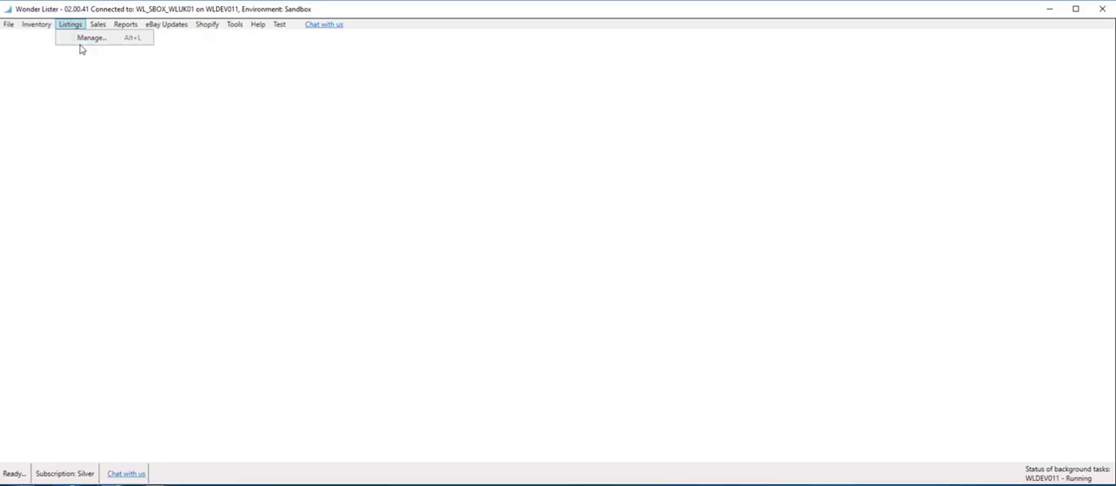
left_click(86, 37)
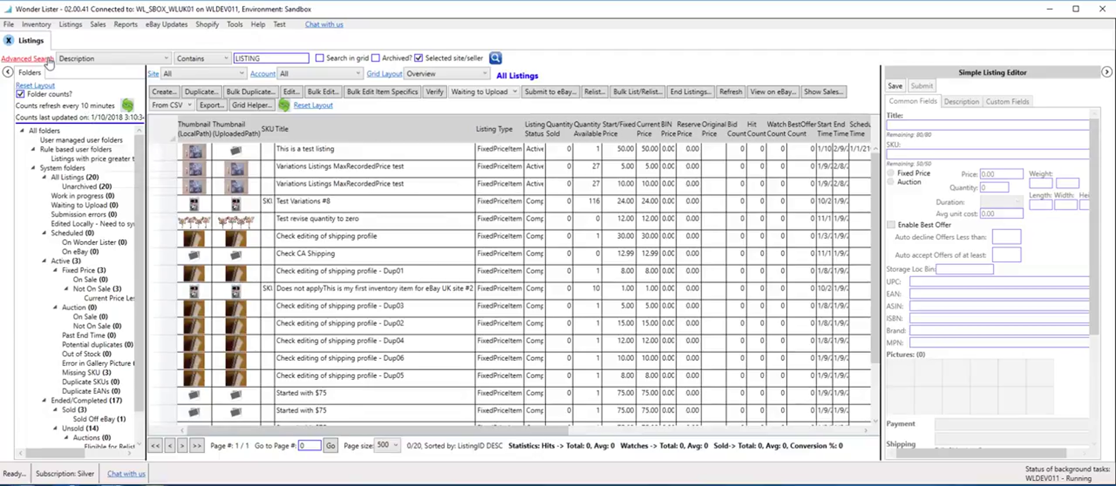
left_click(48, 60)
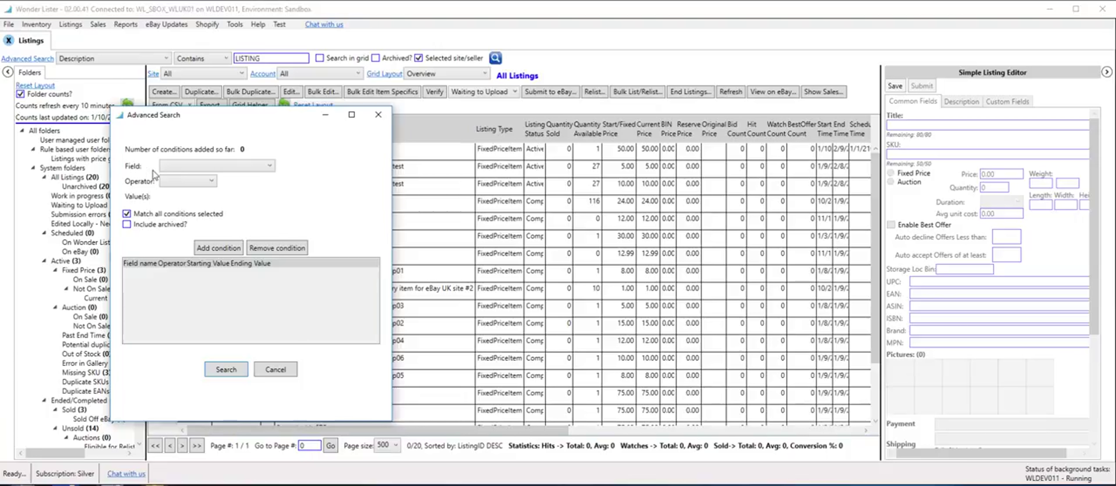
Add a search condition for Title starting with "Started"
left_click(254, 167)
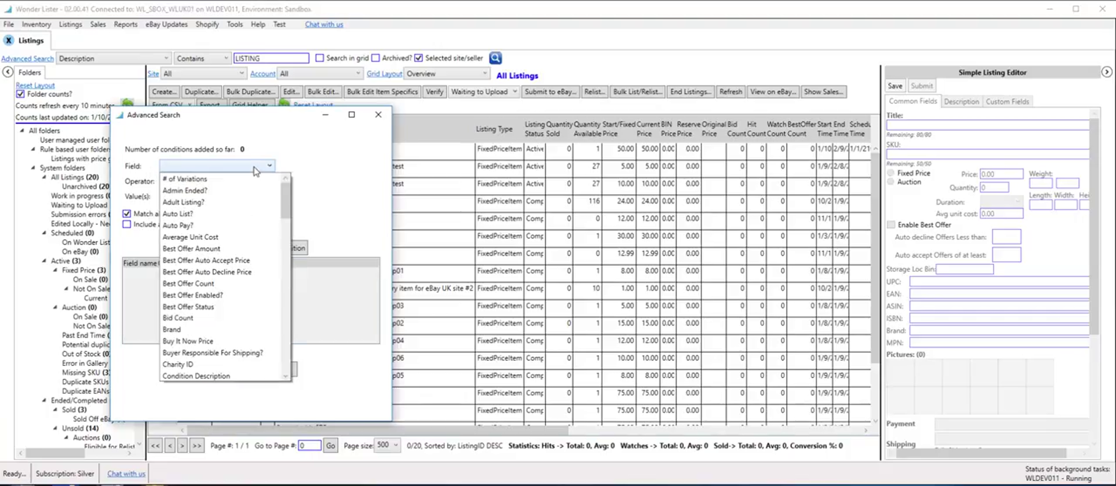
key("t")
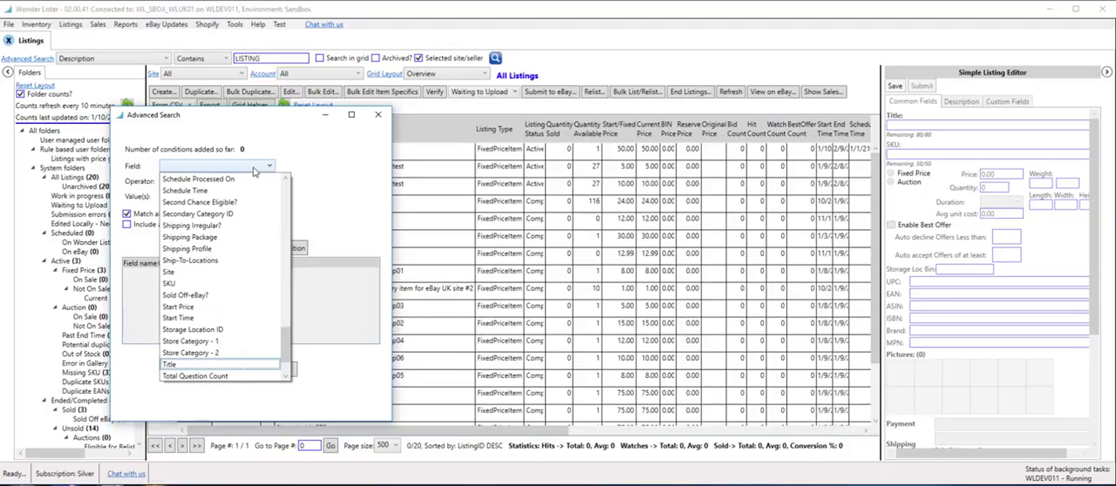
left_click(187, 365)
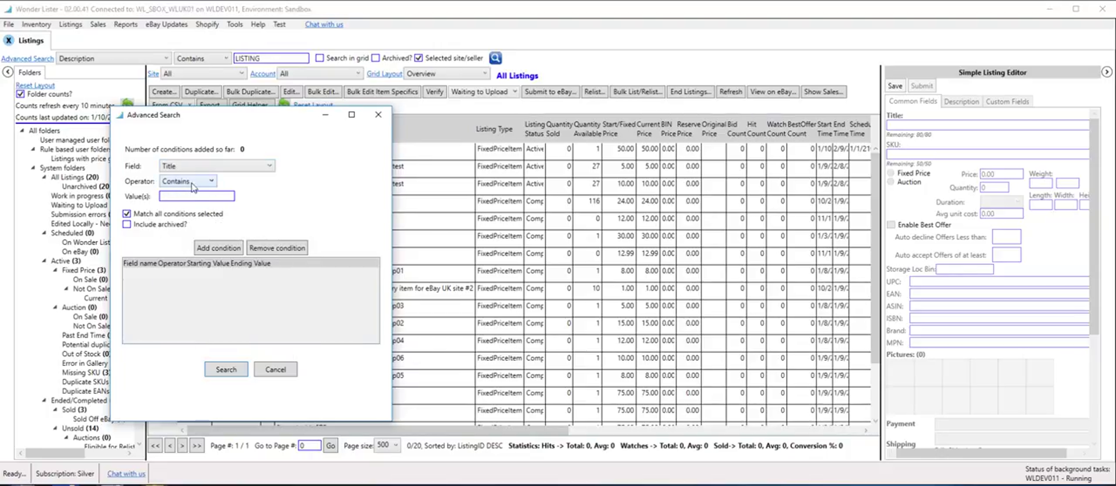
left_click(209, 182)
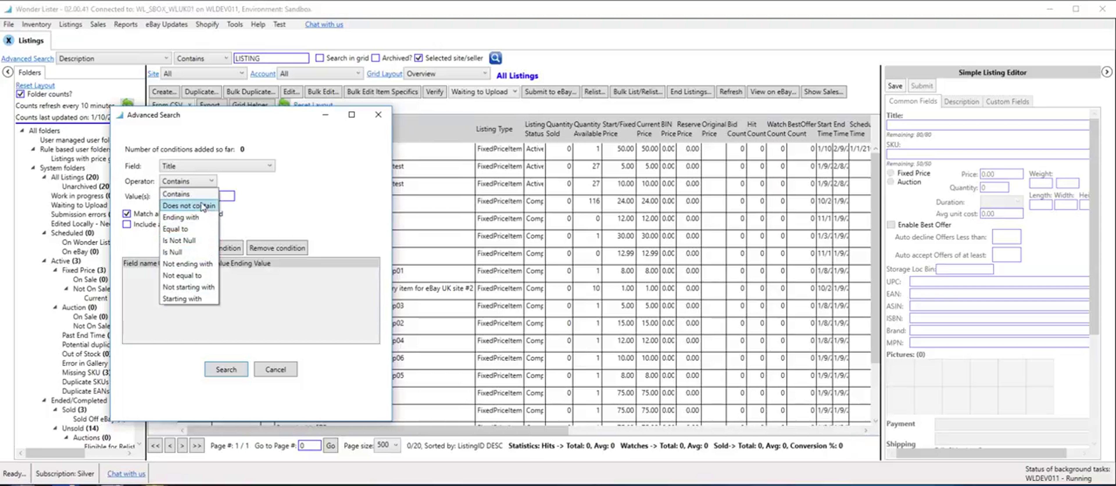
left_click(197, 299)
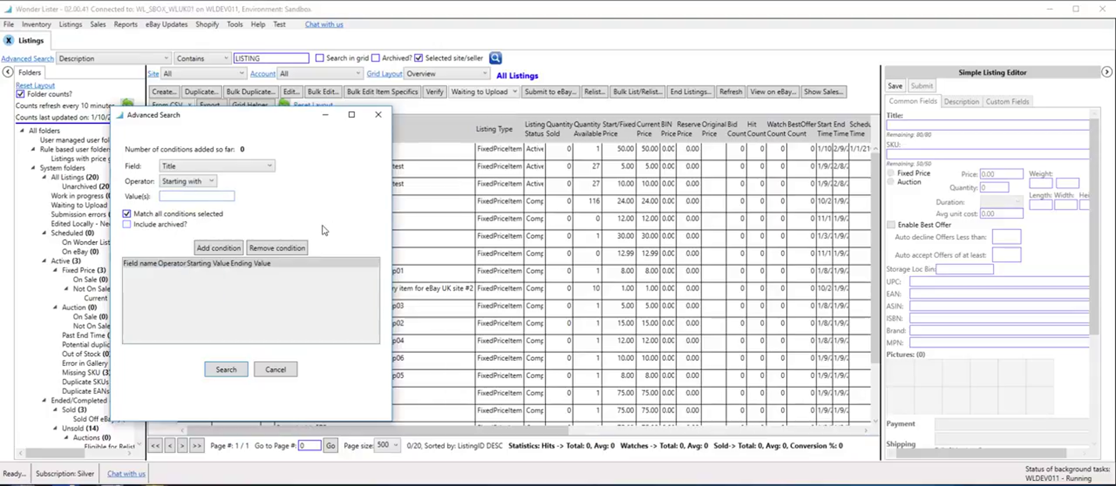
type("Started")
left_click(233, 250)
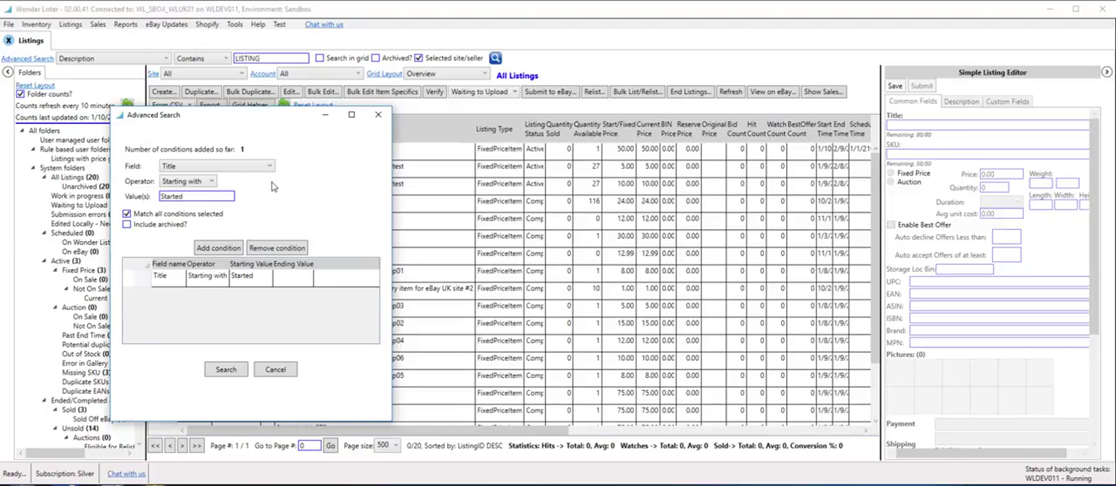
Add a second search condition for Listing Type equal to FixedPriceItem
left_click(269, 166)
key("l")
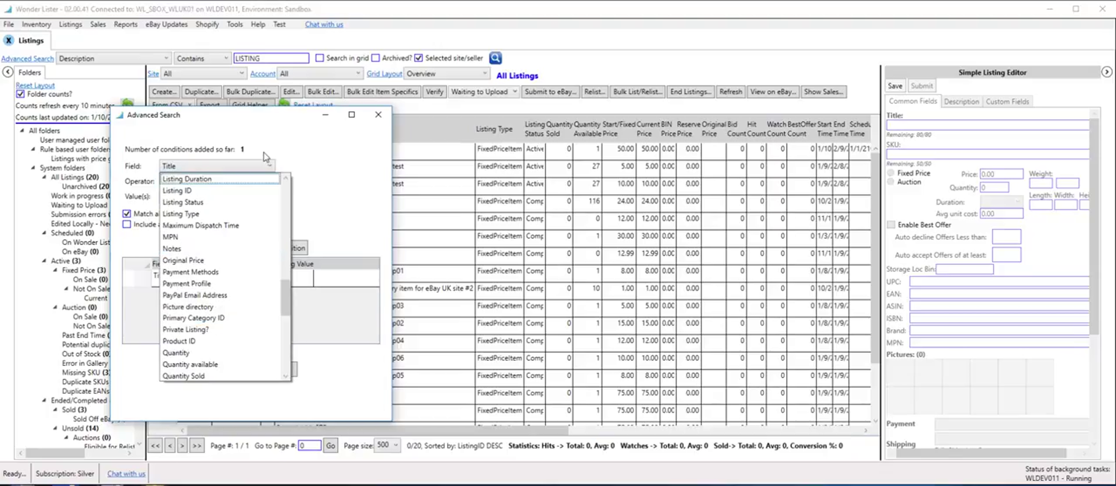
key("Down")
key("Down")
key("Down")
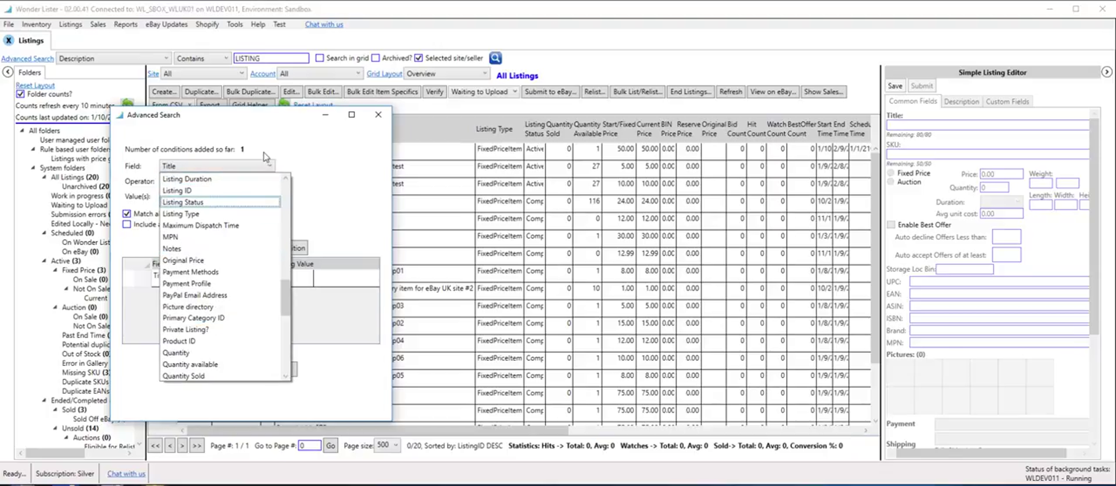
key("Return")
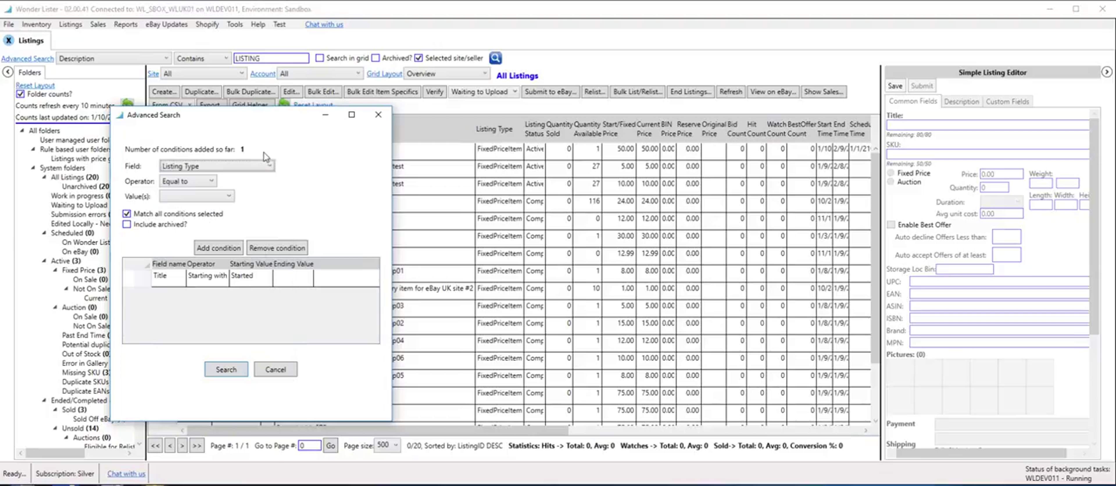
left_click(226, 197)
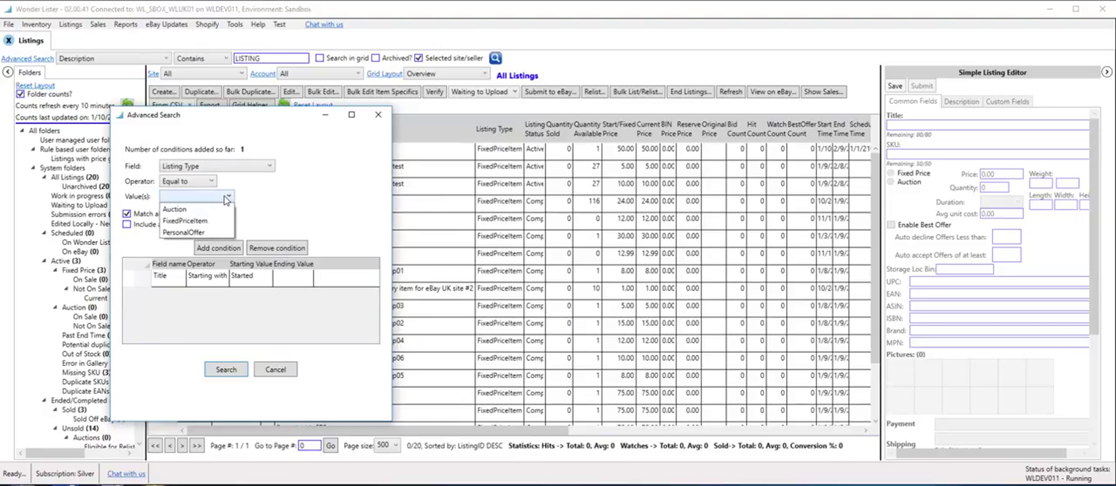
left_click(204, 221)
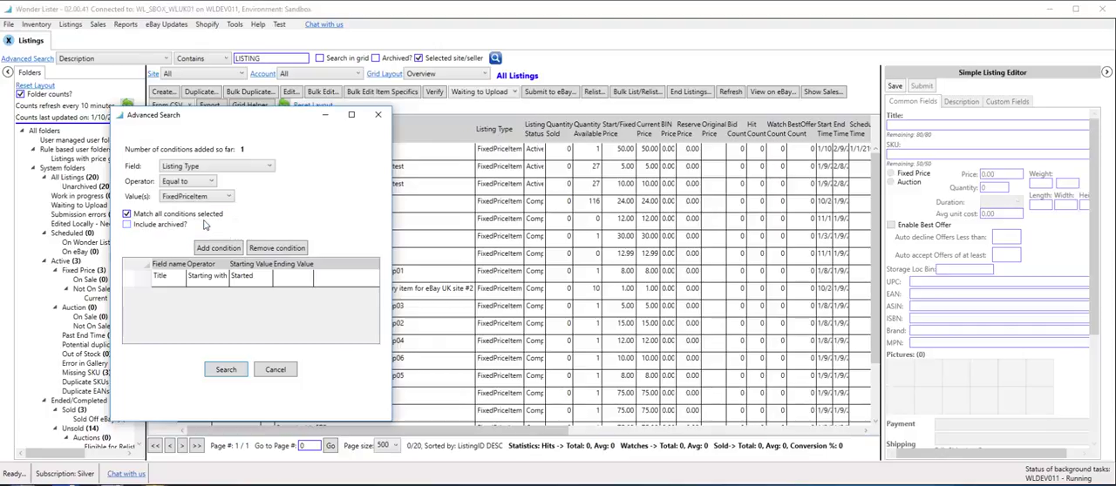
left_click(213, 248)
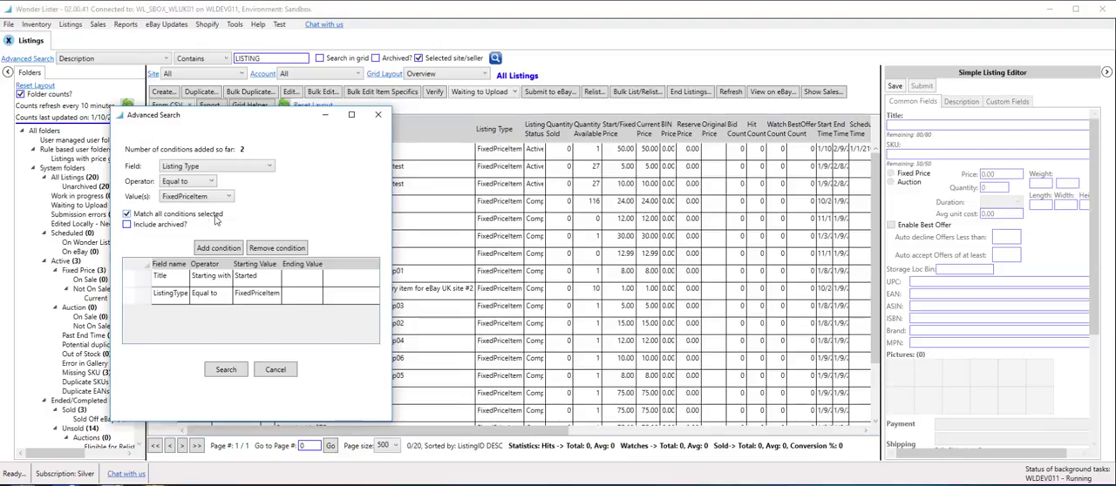
Review the Title and Listing Type conditions and run the advanced search
left_click(166, 281)
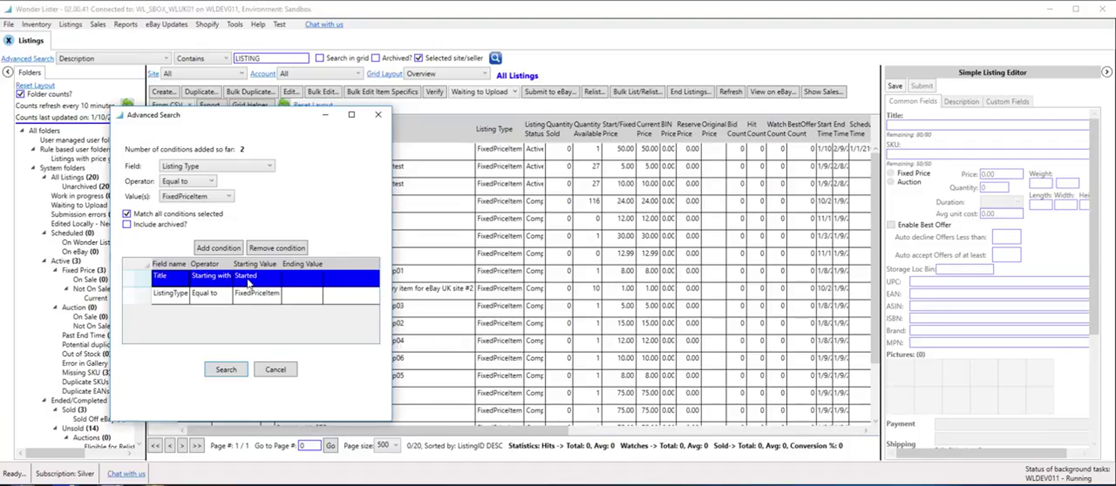
left_click(179, 298)
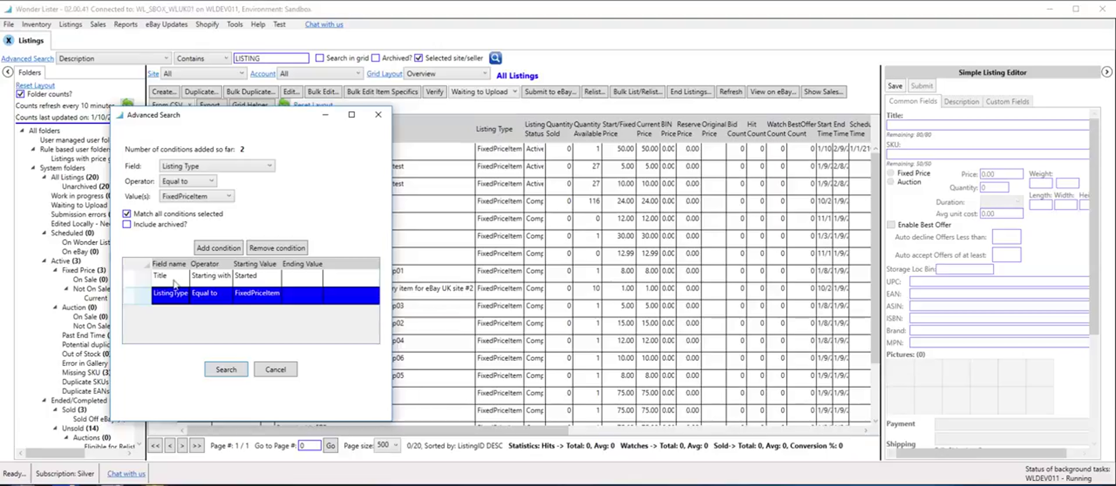
left_click(226, 370)
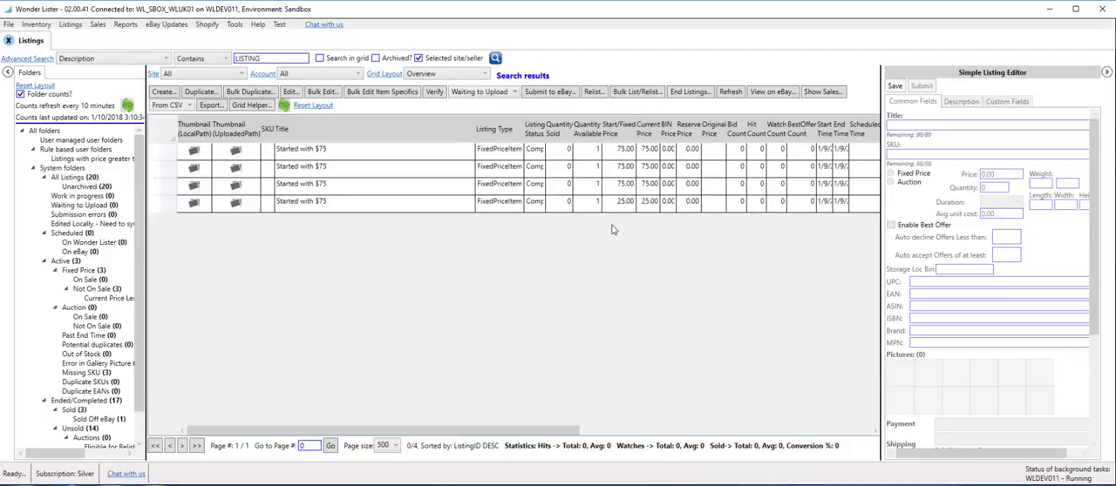
Start a new rule-based user folder and title it "Test"
right_click(84, 154)
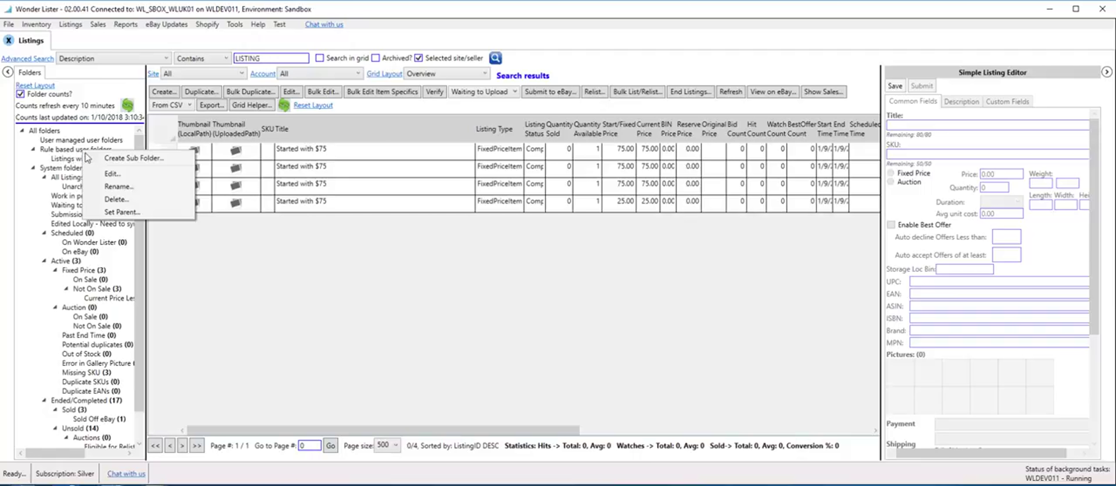
left_click(89, 159)
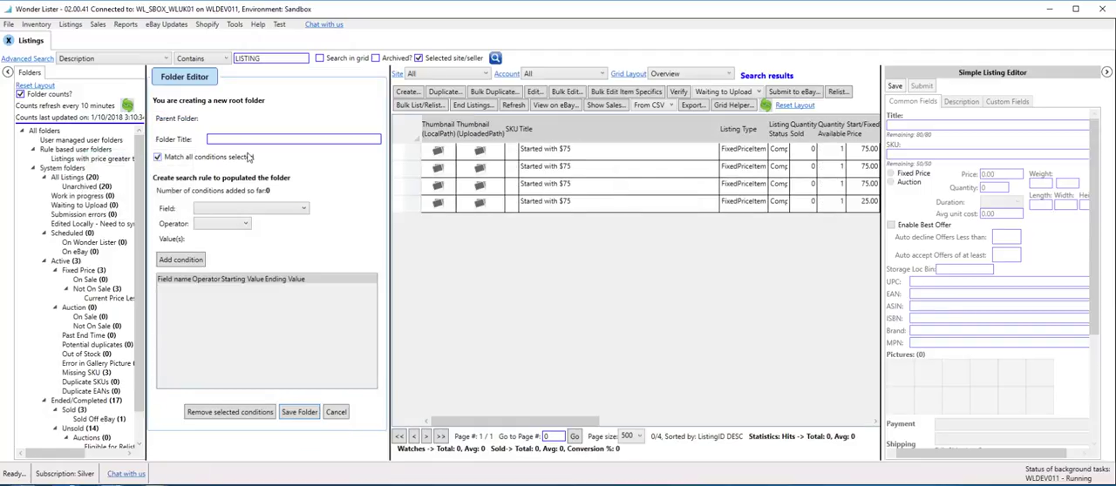
type("T")
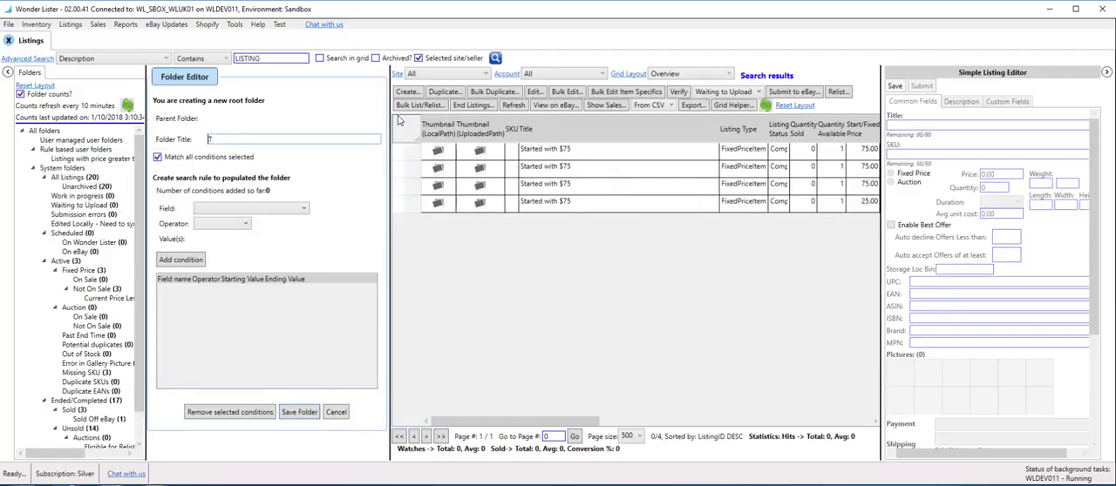
type("est")
Add a folder rule condition for Title starting with "Started"
left_click(298, 211)
scroll(293, 212, "down", 1)
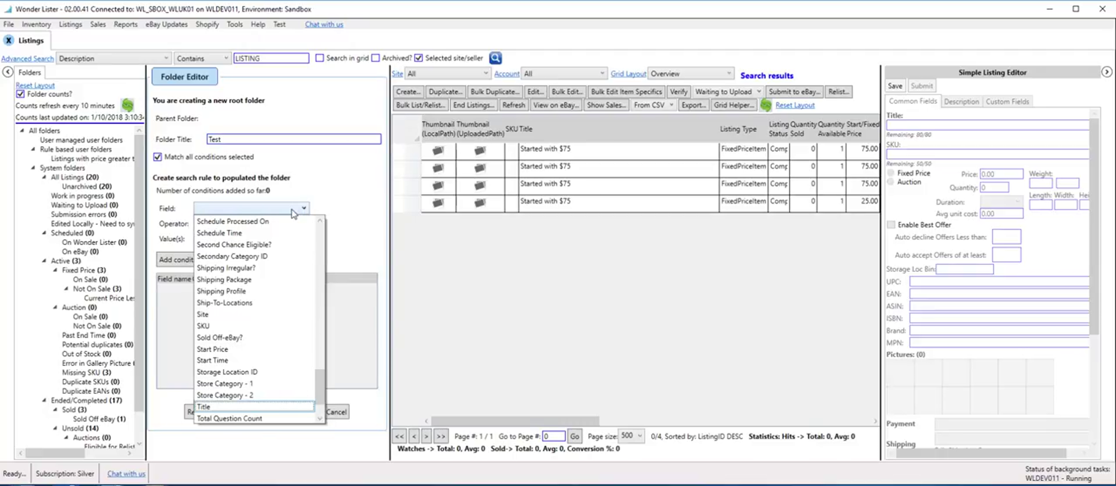
scroll(294, 212, "down", 1)
scroll(293, 213, "up", 1)
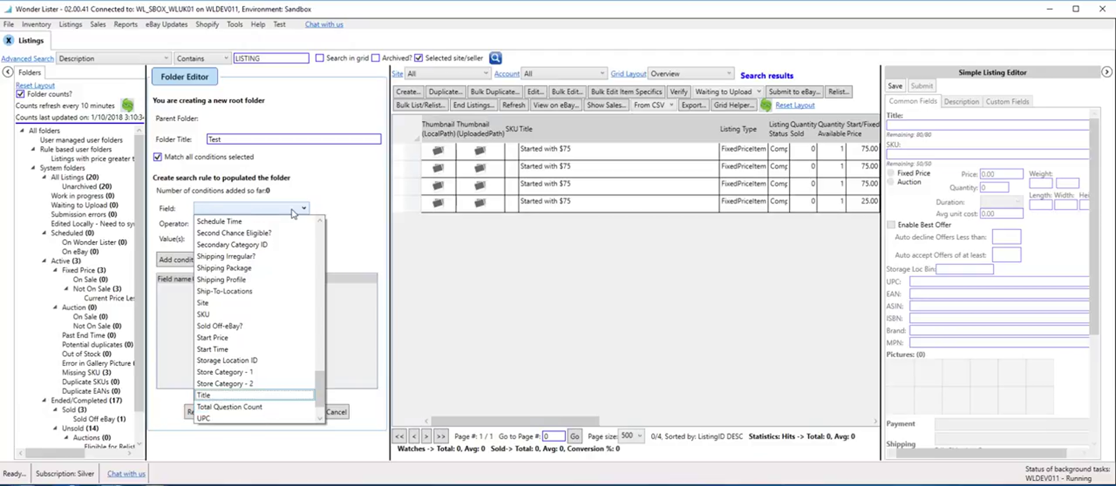
left_click(291, 209)
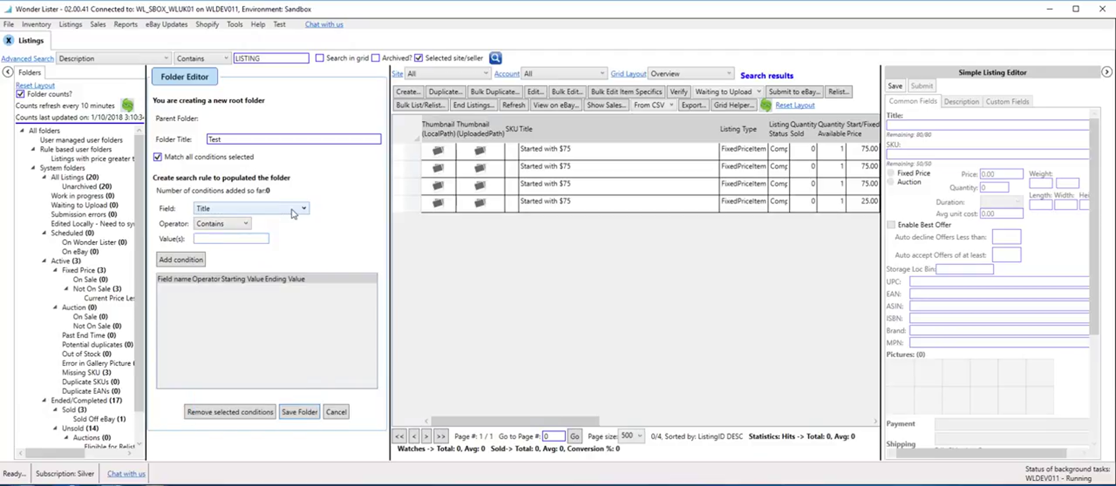
key("shift+Tab")
key("Down")
type("Started")
left_click(190, 263)
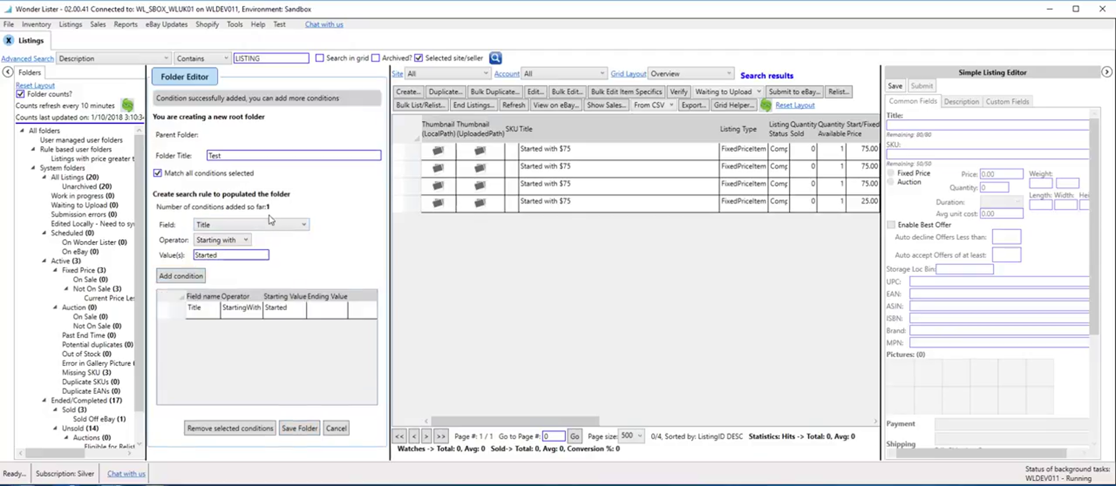
Add a second folder rule condition for Listing Type equal to FixedPriceItem
left_click(271, 223)
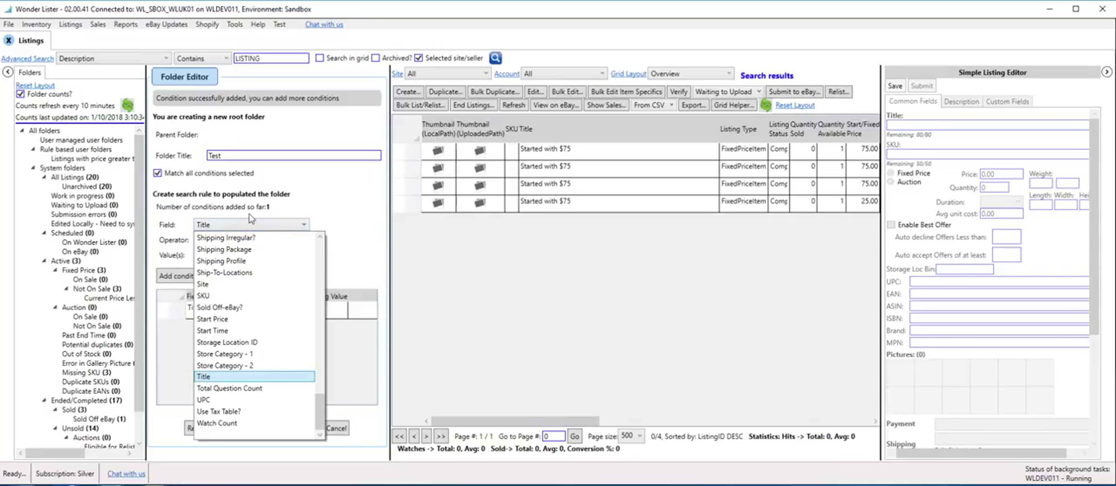
key("l")
key("Down")
key("Down")
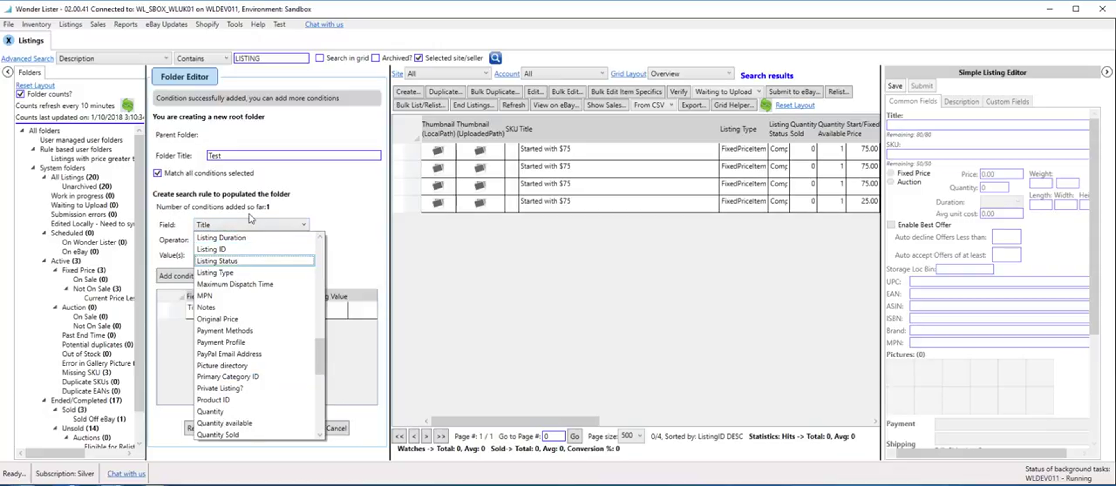
key("Down")
key("Return")
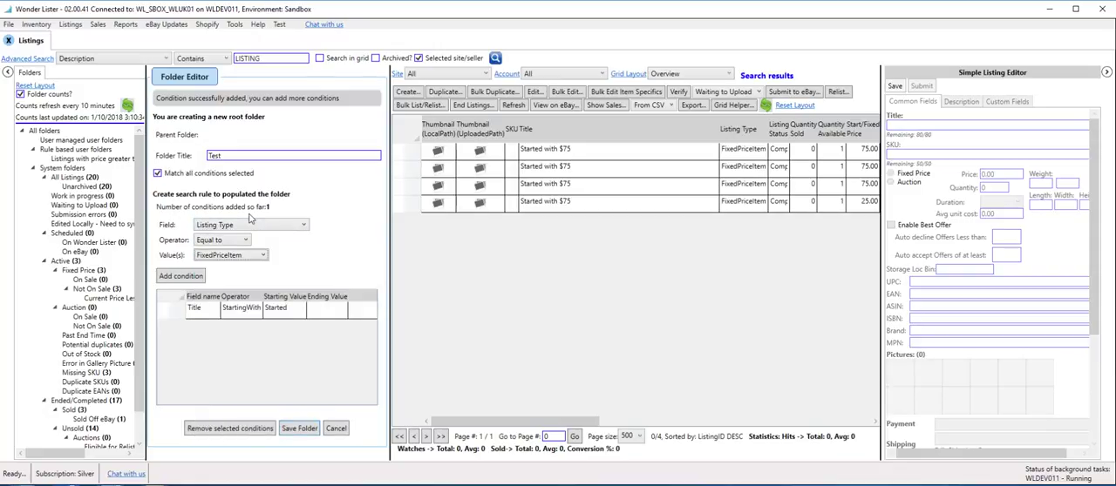
left_click(199, 278)
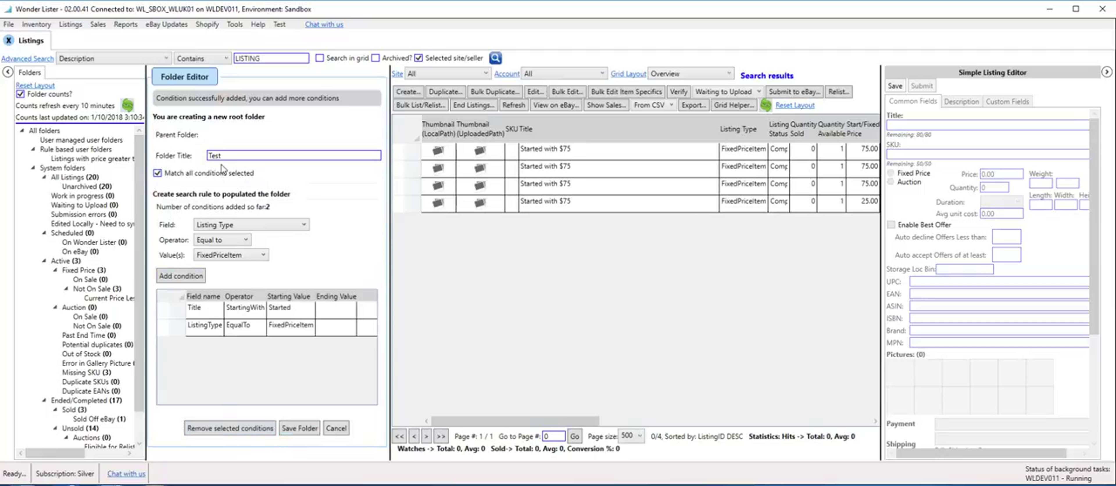
Save the new rule-based folder and open Test to show its listings
left_click(300, 429)
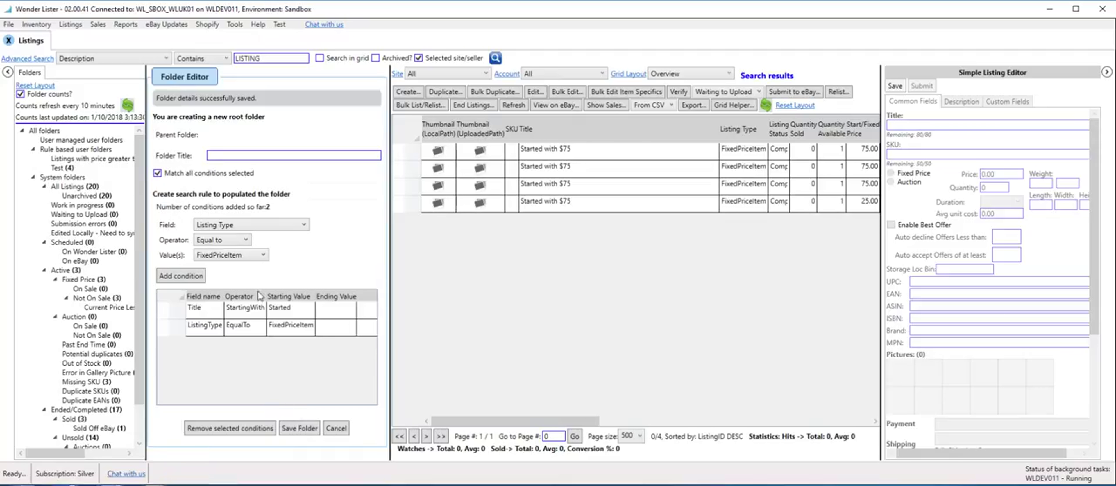
left_click(58, 168)
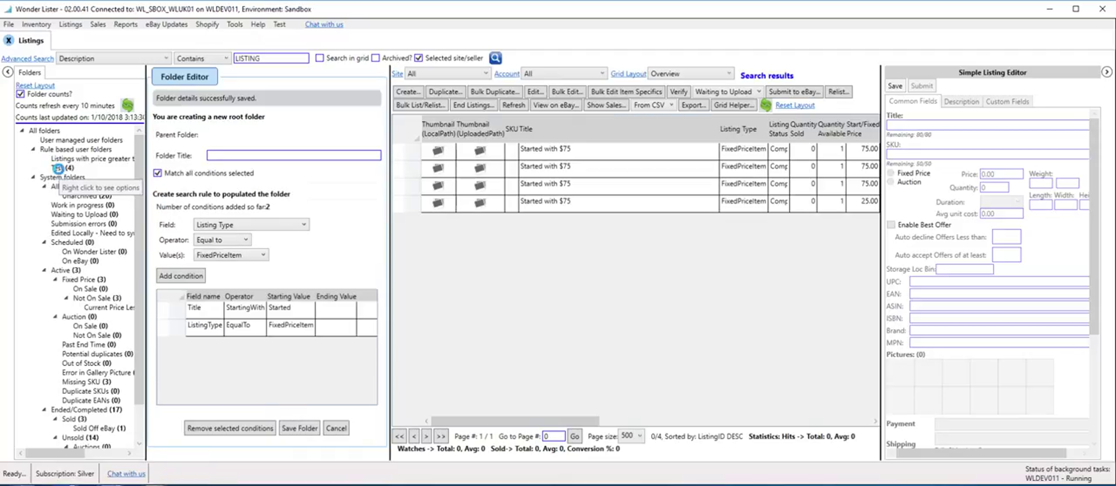